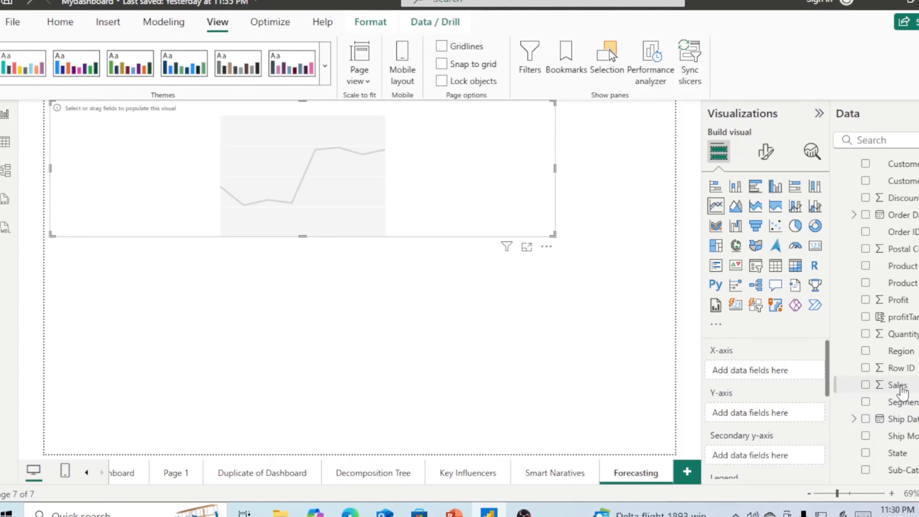
Plot Sales on the Y-axis against Order Date on the X-axis of the empty line chart, and widen the chart
{"action": "left_click_drag", "start_coordinate": [883, 386], "coordinate": [773, 417]}
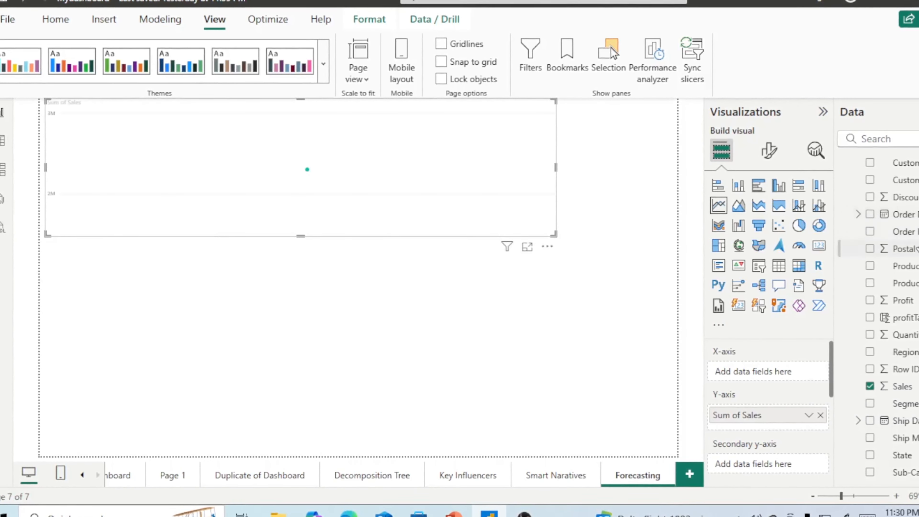
{"action": "left_click_drag", "start_coordinate": [902, 214], "coordinate": [778, 374]}
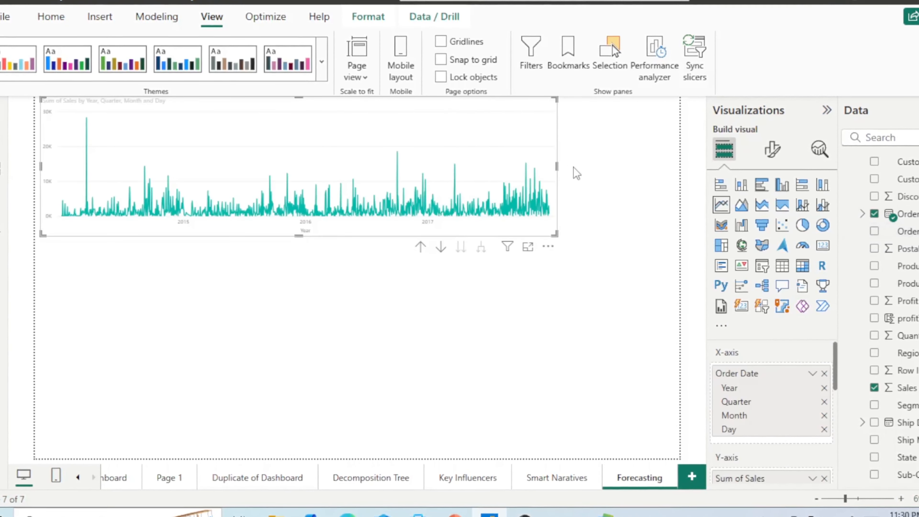
{"action": "left_click_drag", "start_coordinate": [557, 166], "coordinate": [603, 166]}
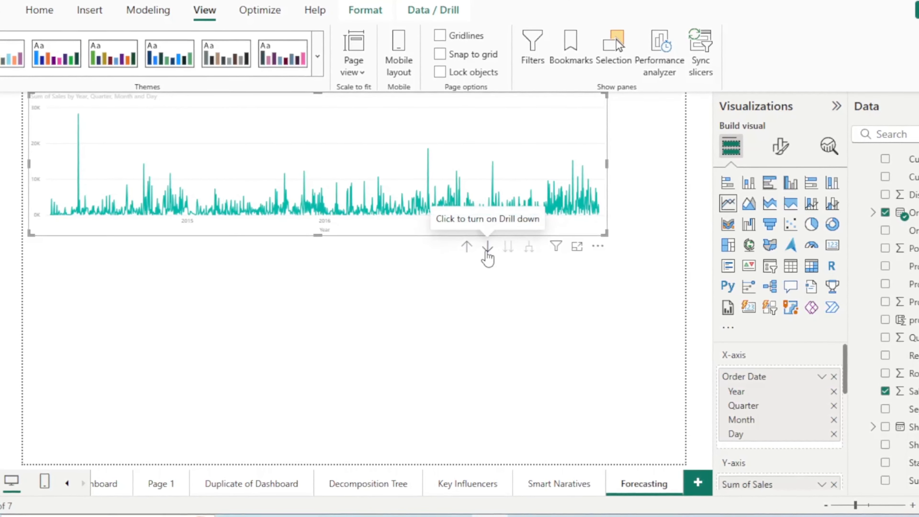
Turn on drill-down mode for the line chart and drill up from day to month level
{"action": "left_click", "coordinate": [487, 254]}
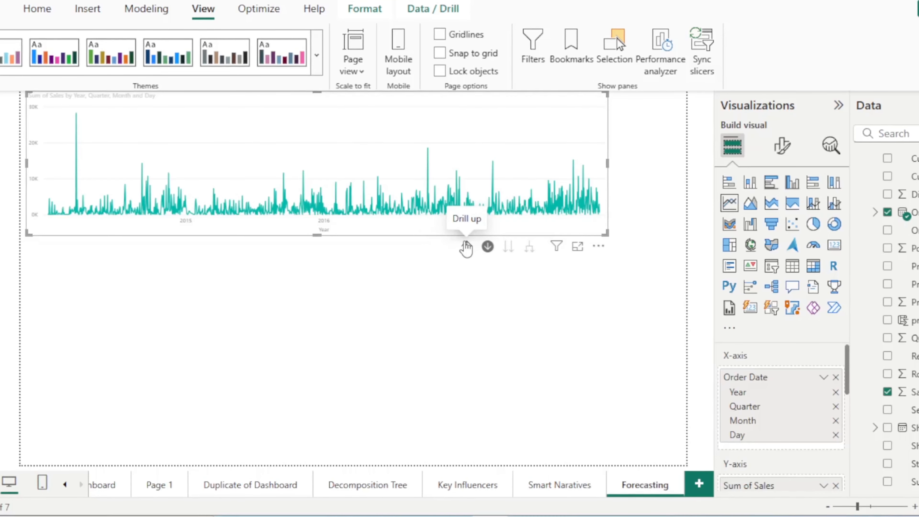
{"action": "left_click", "coordinate": [466, 247]}
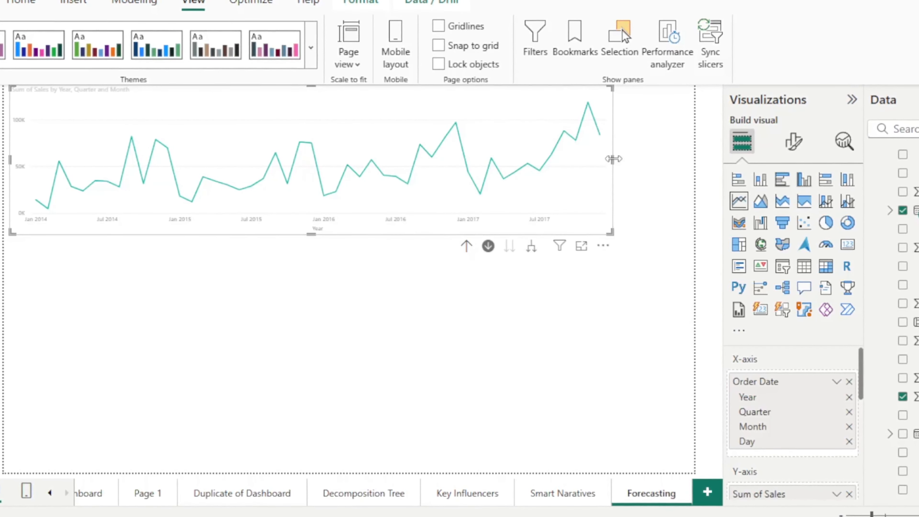
Widen the line chart across most of the page and move it slightly down from the page's upper edge
{"action": "left_click_drag", "start_coordinate": [612, 160], "coordinate": [652, 168]}
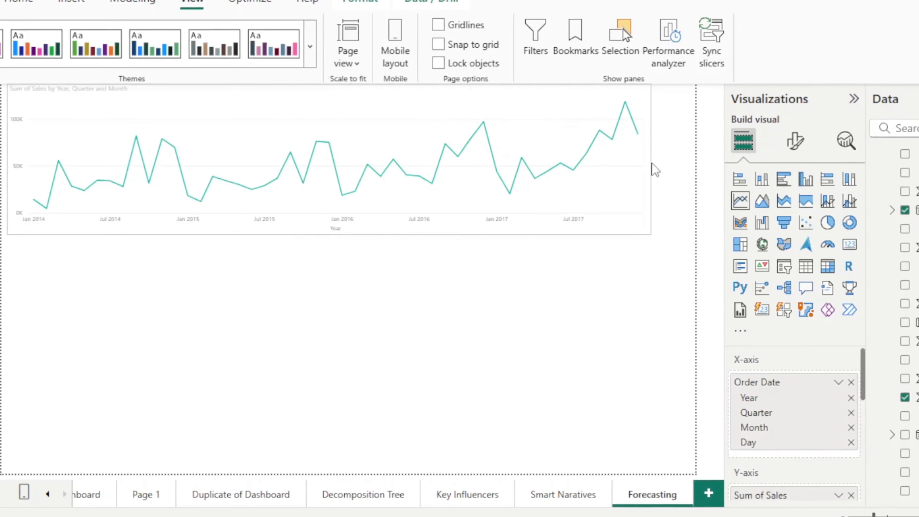
{"action": "left_click_drag", "start_coordinate": [270, 235], "coordinate": [264, 283]}
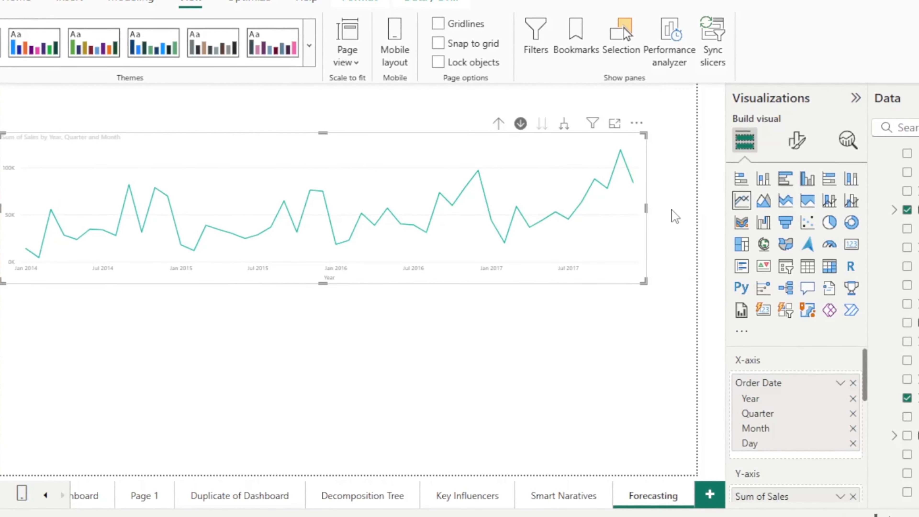
{"action": "left_click_drag", "start_coordinate": [647, 205], "coordinate": [675, 222]}
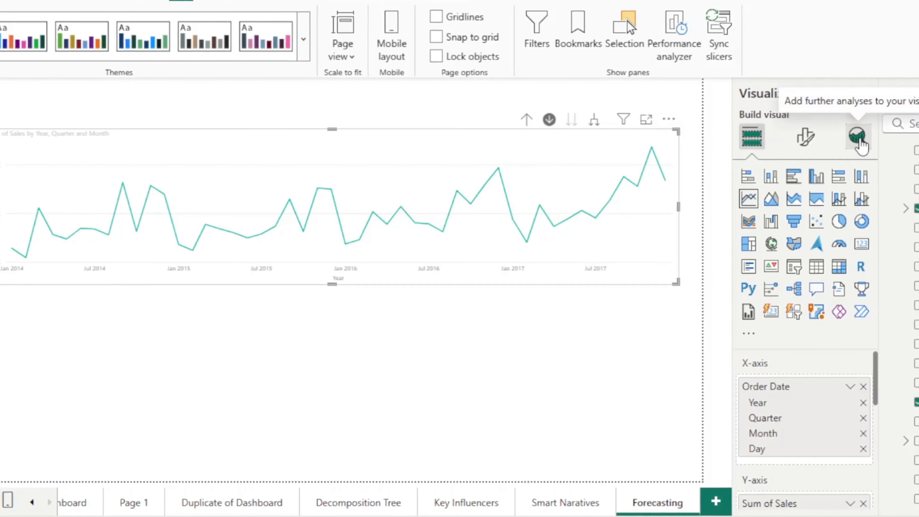
Turn on the line chart's forecast and apply a forecast length of 6 with the units set to Months
{"action": "scroll", "coordinate": [851, 322], "scroll_direction": "down", "scroll_amount": 2}
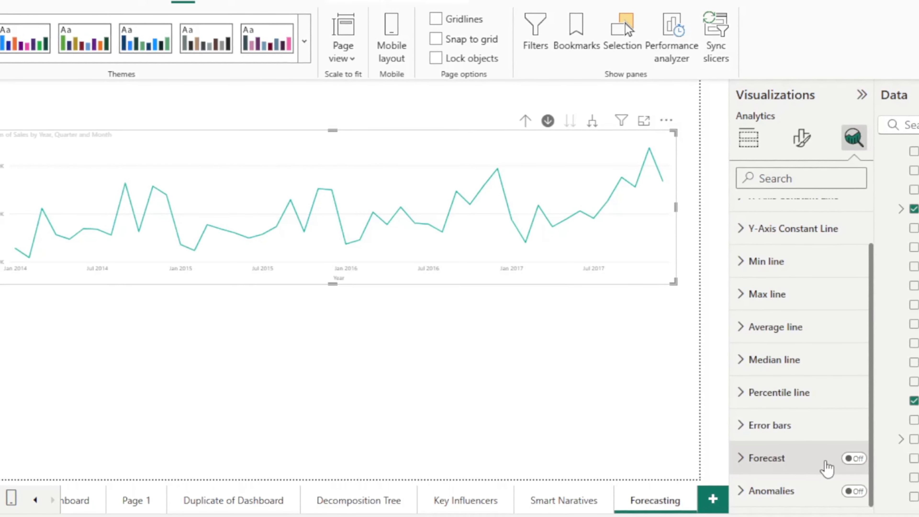
{"action": "left_click", "coordinate": [849, 459]}
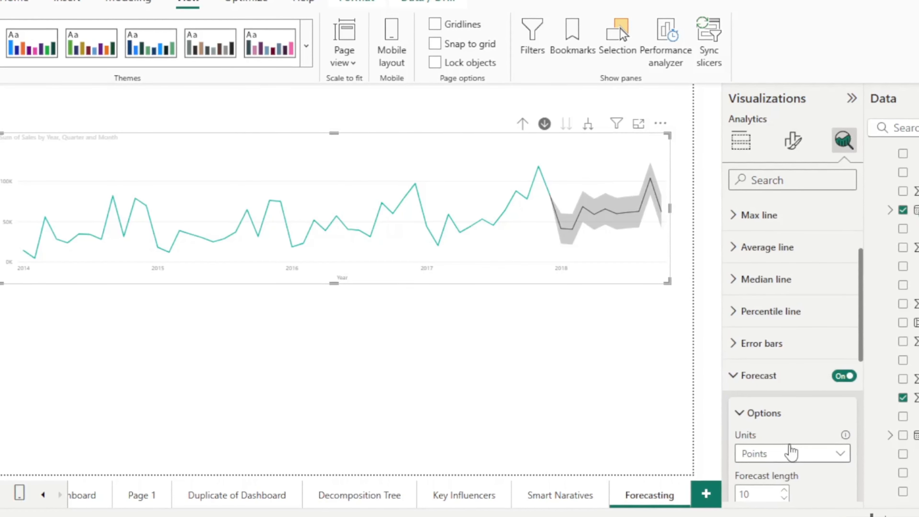
{"action": "scroll", "coordinate": [790, 452], "scroll_direction": "down", "scroll_amount": 2}
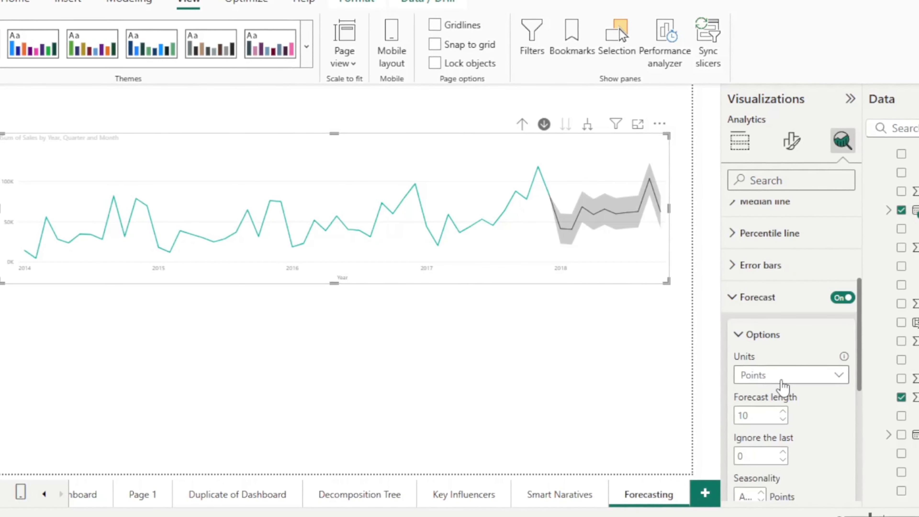
{"action": "left_click", "coordinate": [807, 380]}
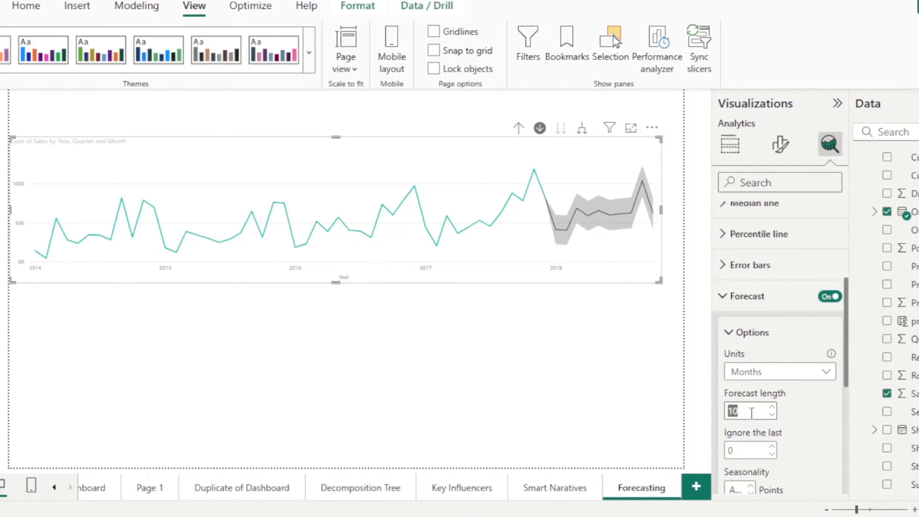
{"action": "type", "text": "8"}
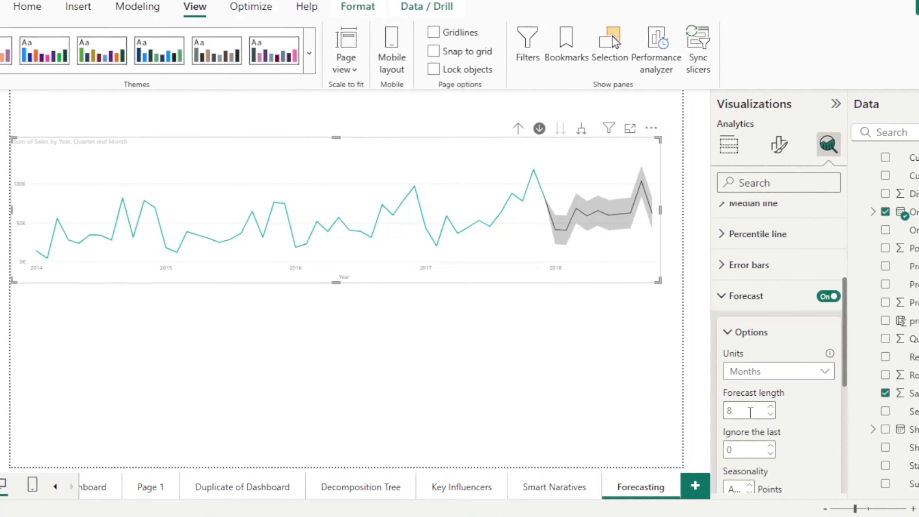
{"action": "key", "text": "BackSpace"}
{"action": "type", "text": "6"}
{"action": "scroll", "coordinate": [781, 467], "scroll_direction": "down", "scroll_amount": 4}
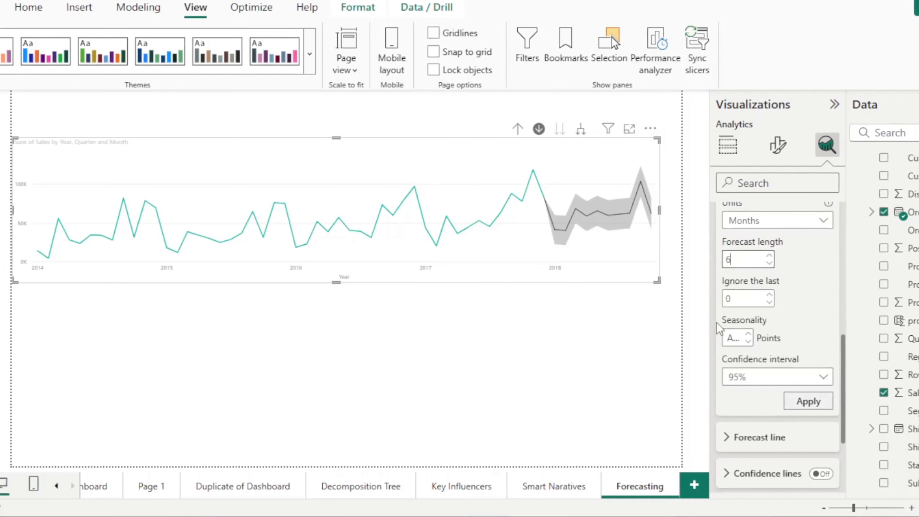
{"action": "left_click", "coordinate": [798, 401]}
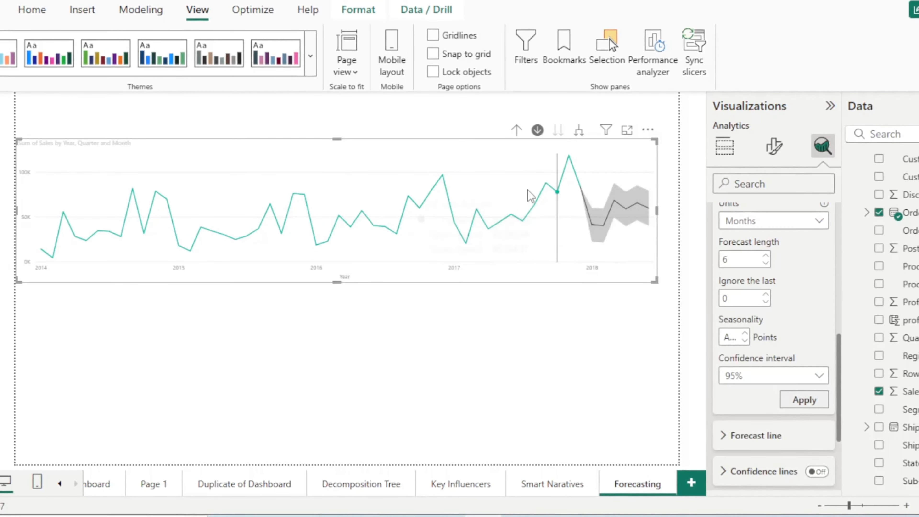
Widen the line chart slightly and inspect the forecast details at the December 2017 point
{"action": "left_click_drag", "start_coordinate": [656, 209], "coordinate": [664, 212]}
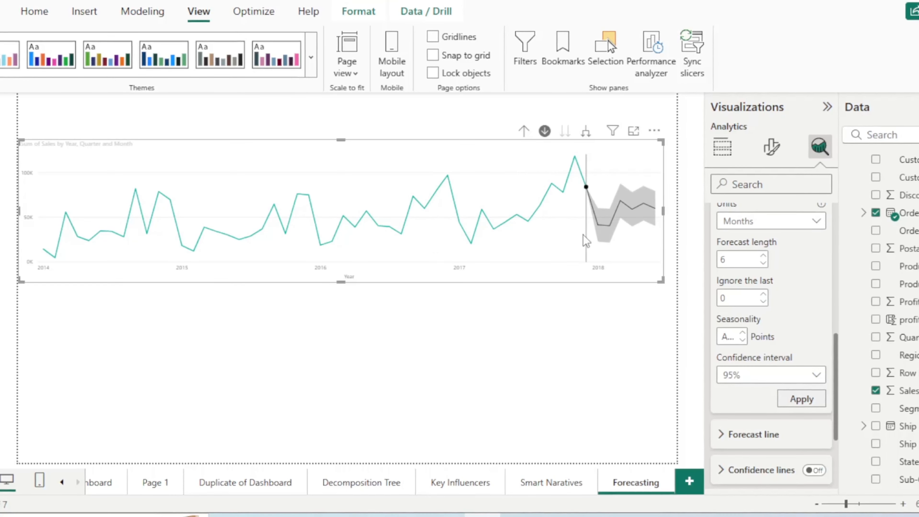
{"action": "mouse_move", "coordinate": [591, 213]}
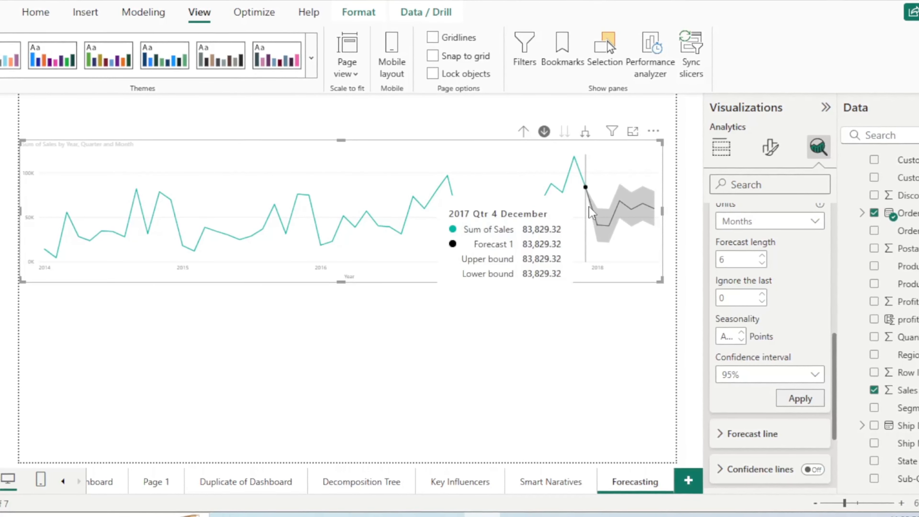
{"action": "mouse_move", "coordinate": [598, 230]}
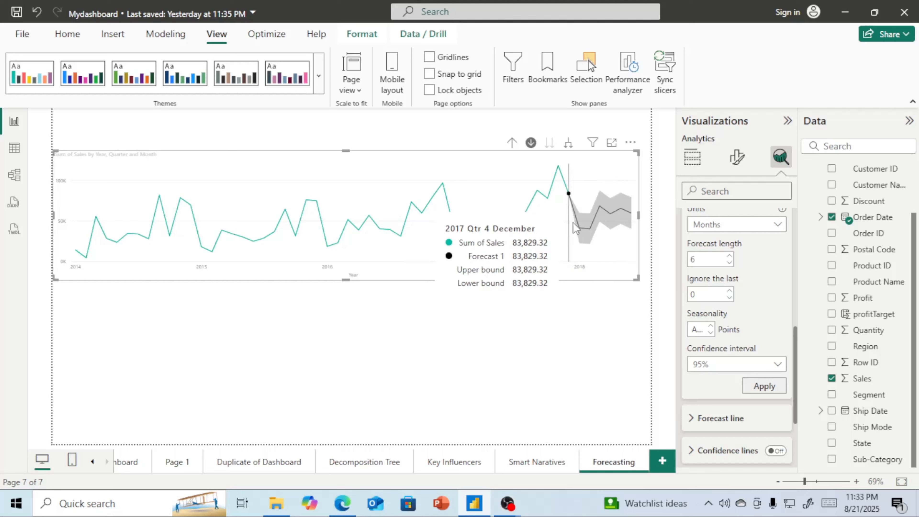
{"action": "left_click", "coordinate": [757, 386]}
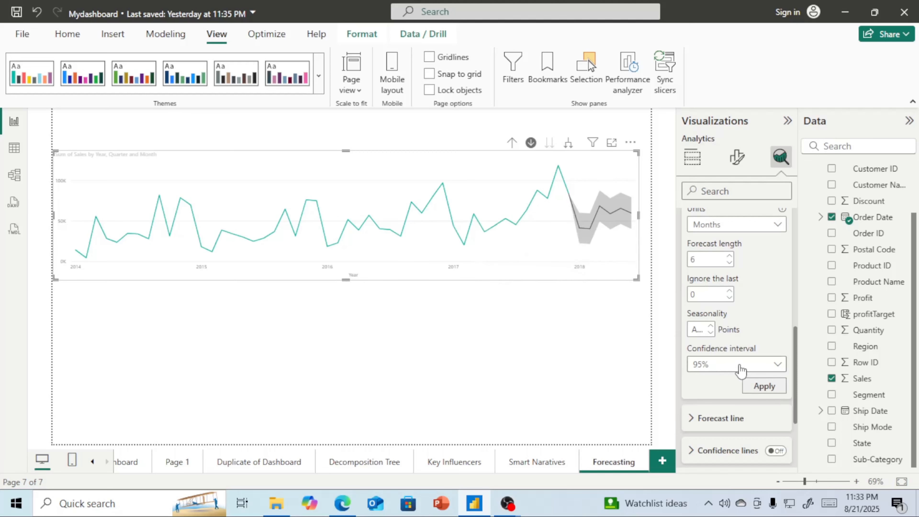
{"action": "left_click", "coordinate": [778, 225]}
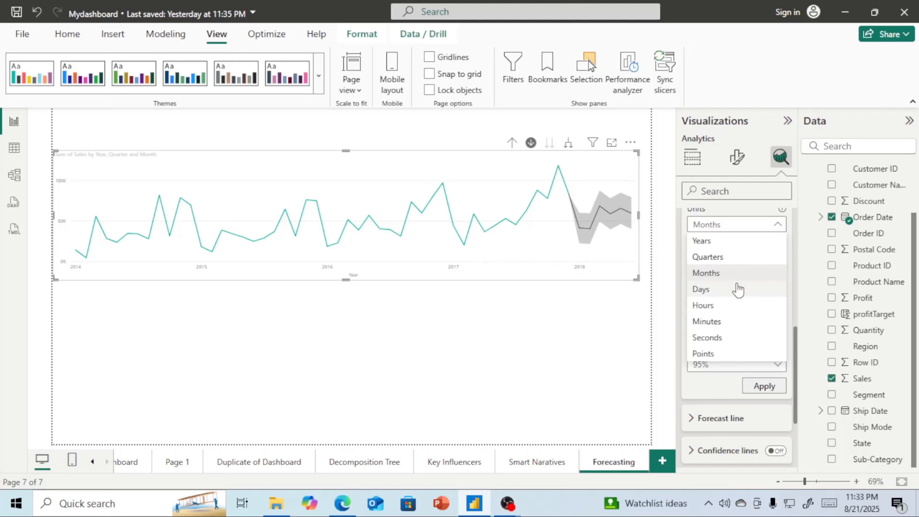
{"action": "left_click", "coordinate": [729, 256]}
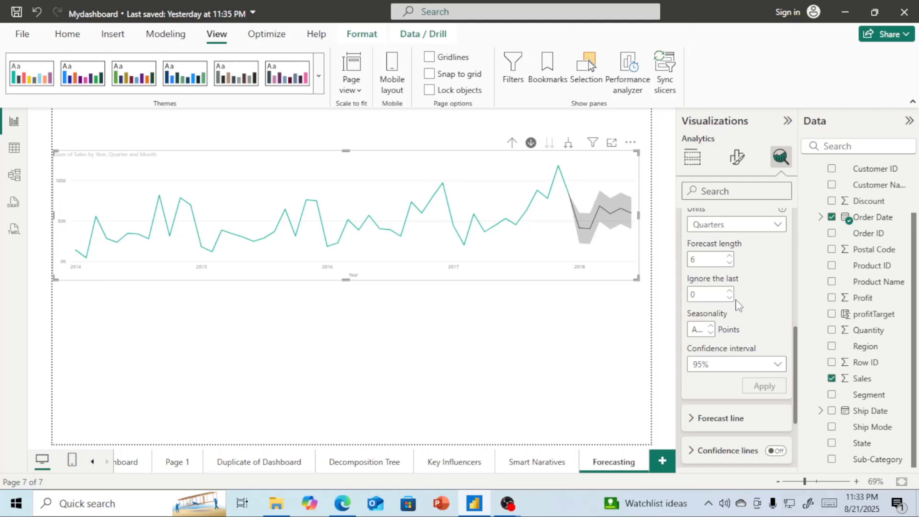
{"action": "double_click", "coordinate": [709, 258]}
{"action": "type", "text": "5"}
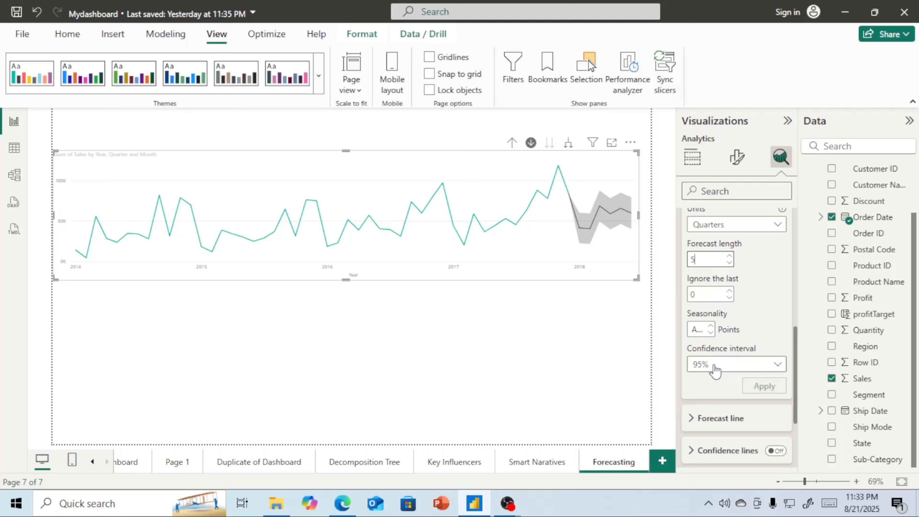
{"action": "scroll", "coordinate": [715, 369], "scroll_direction": "down", "scroll_amount": 5}
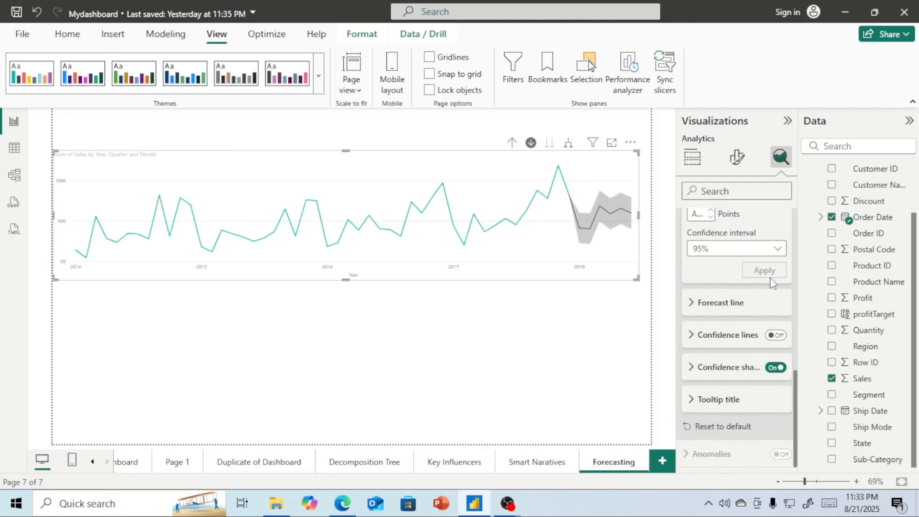
{"action": "scroll", "coordinate": [758, 360], "scroll_direction": "up", "scroll_amount": 8}
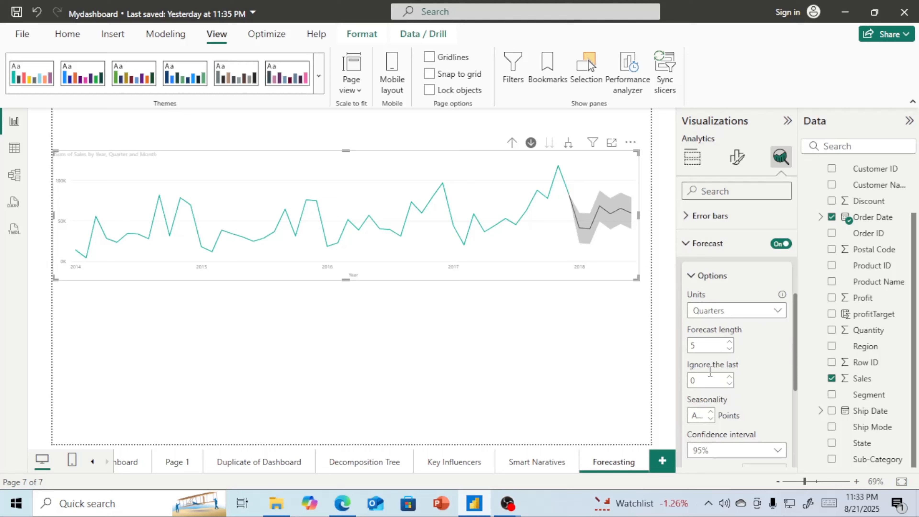
{"action": "scroll", "coordinate": [710, 379], "scroll_direction": "down", "scroll_amount": 5}
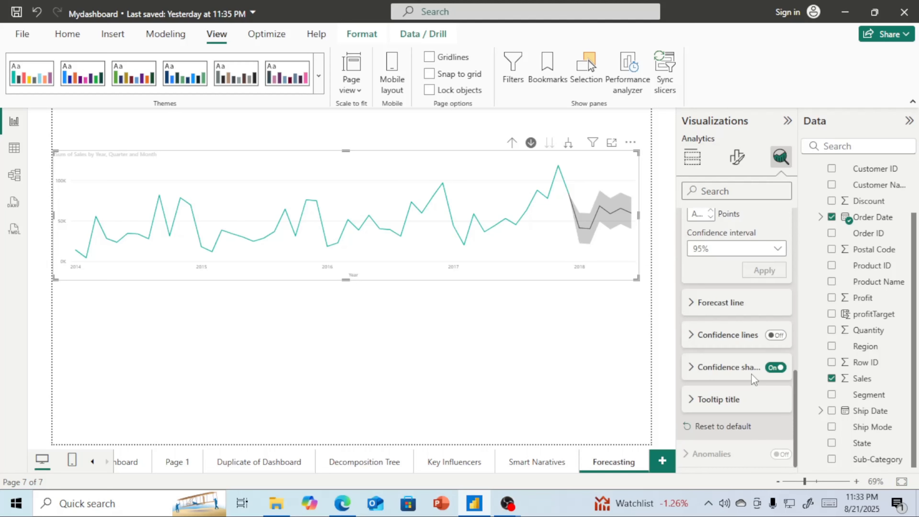
{"action": "left_click", "coordinate": [575, 321]}
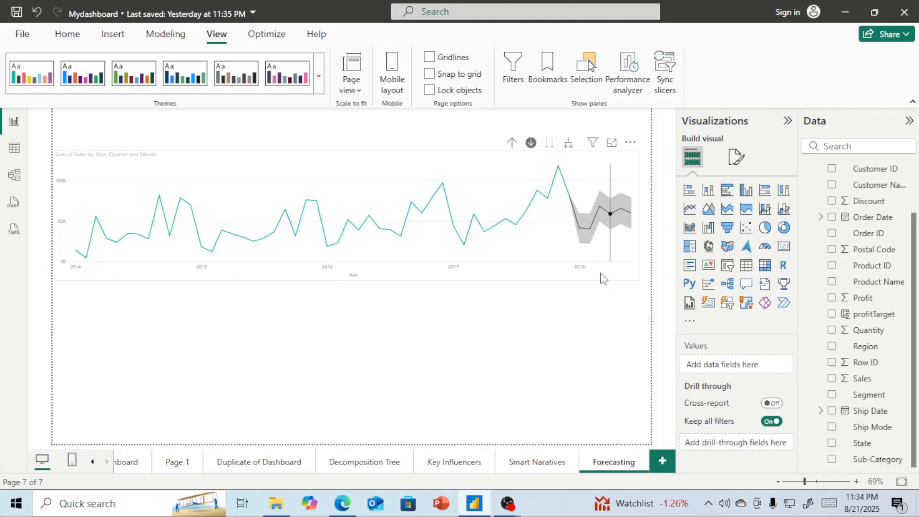
Change the line chart's forecast units to Quarters, apply the change, and inspect the March 2019 forecast point
{"action": "left_click", "coordinate": [543, 232]}
{"action": "left_click", "coordinate": [779, 159]}
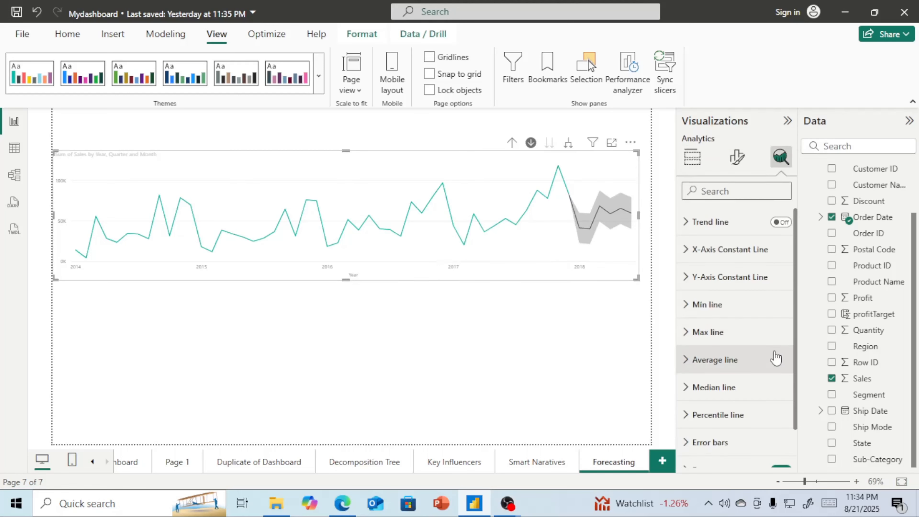
{"action": "scroll", "coordinate": [767, 391], "scroll_direction": "down", "scroll_amount": 3}
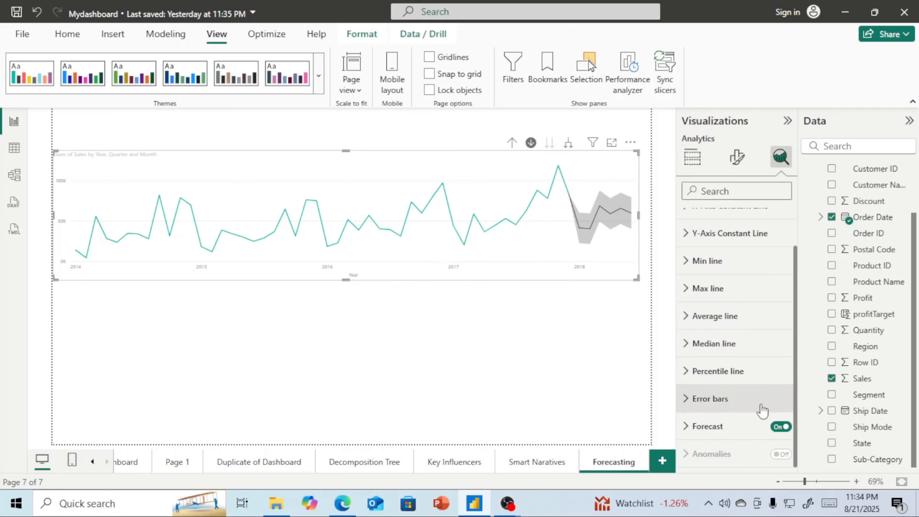
{"action": "left_click", "coordinate": [758, 424]}
{"action": "scroll", "coordinate": [774, 395], "scroll_direction": "down", "scroll_amount": 5}
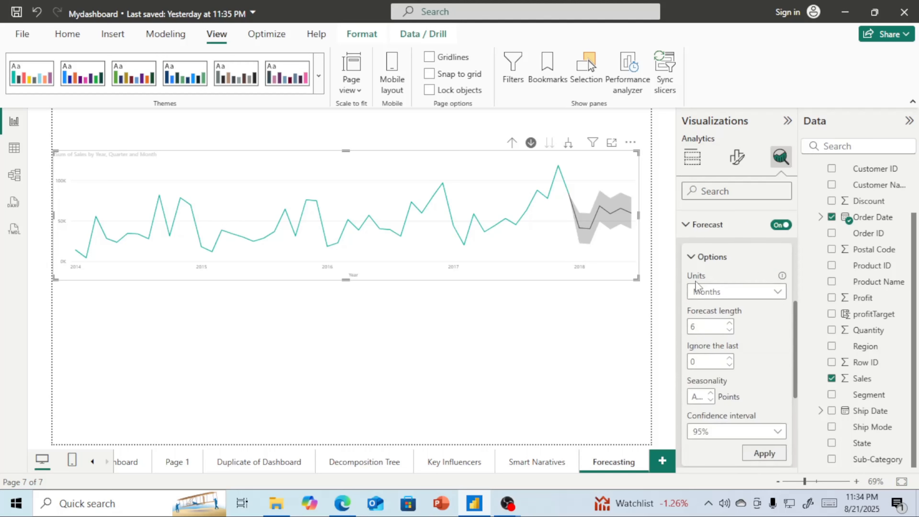
{"action": "left_click", "coordinate": [736, 294]}
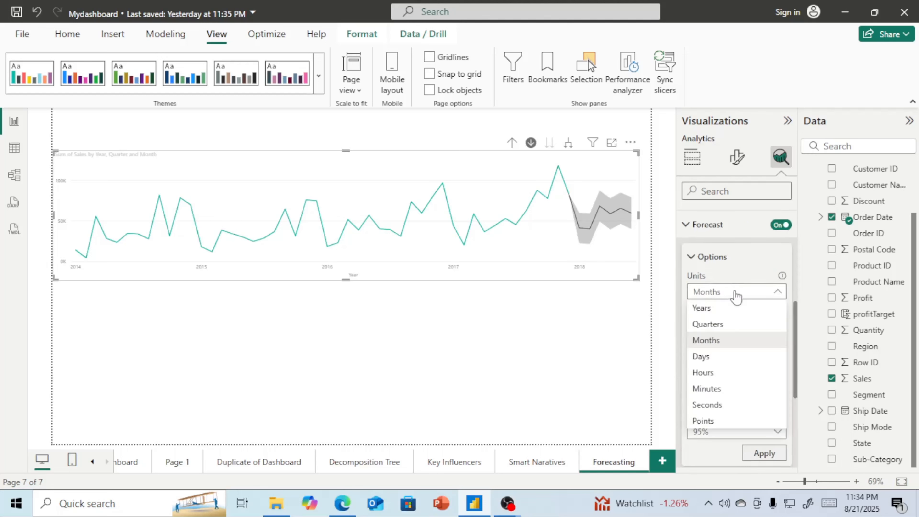
{"action": "left_click", "coordinate": [707, 324]}
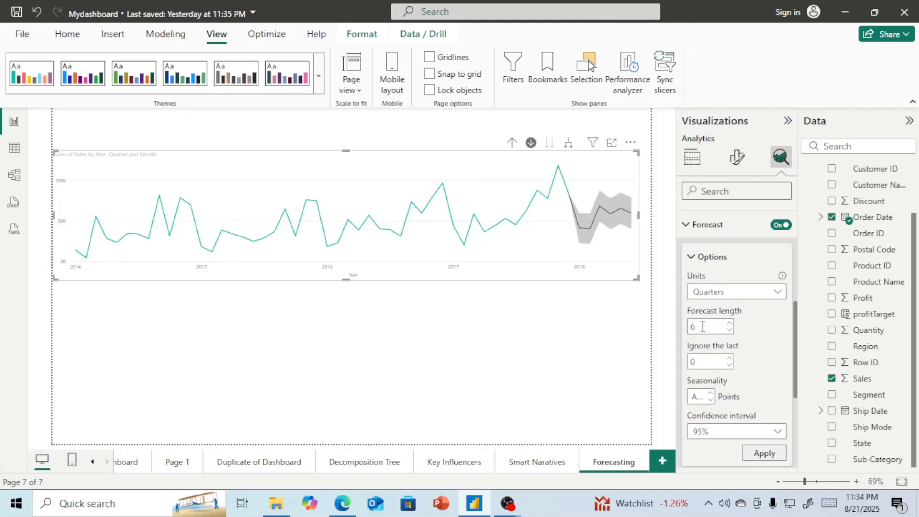
{"action": "left_click", "coordinate": [763, 457]}
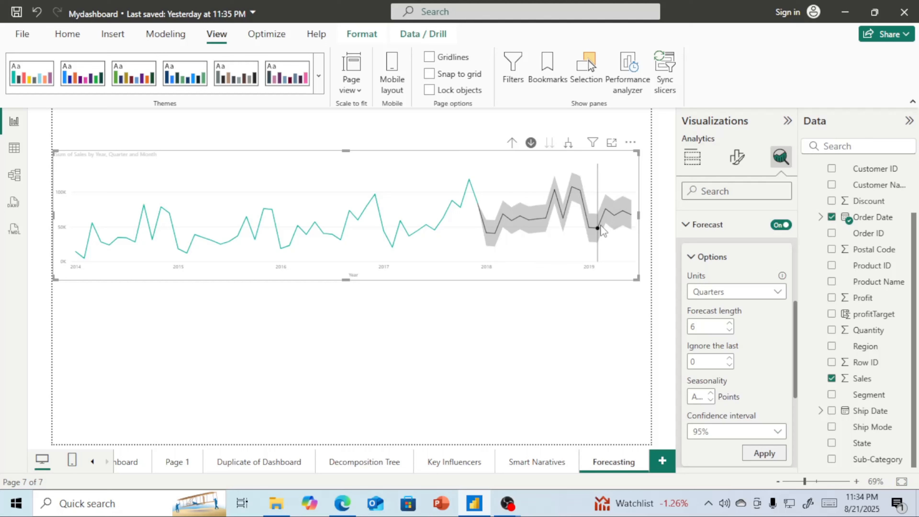
{"action": "mouse_move", "coordinate": [603, 226]}
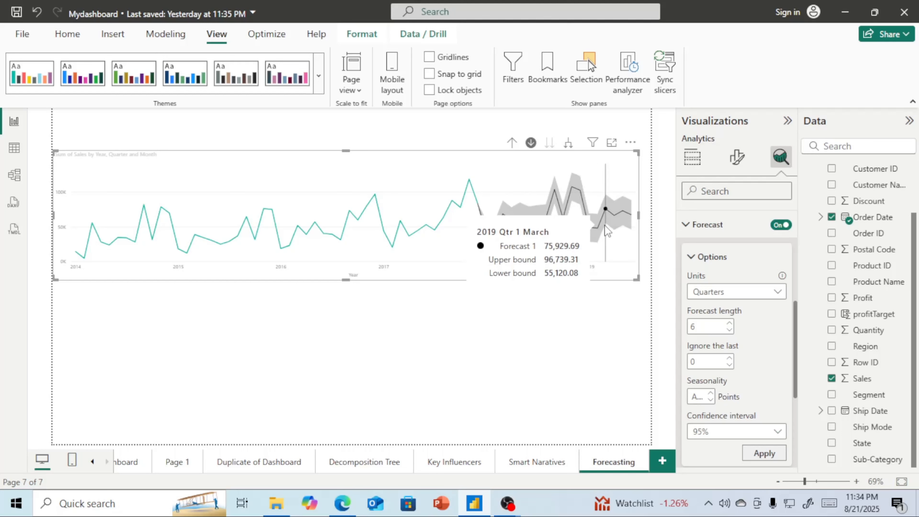